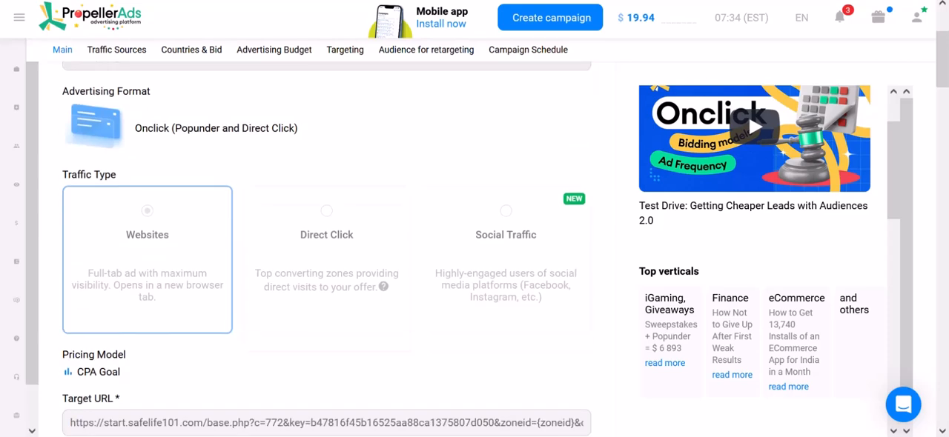
Review the archived Iraq campaign's traffic type, pricing model, target URL, traffic sources, countries, CPA goal and advertising budget.
scroll(326, 245, down, 1)
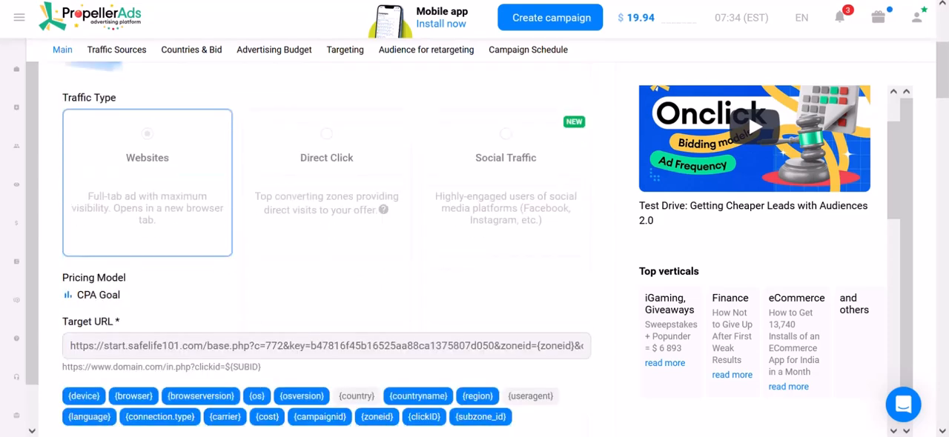
scroll(326, 244, down, 1)
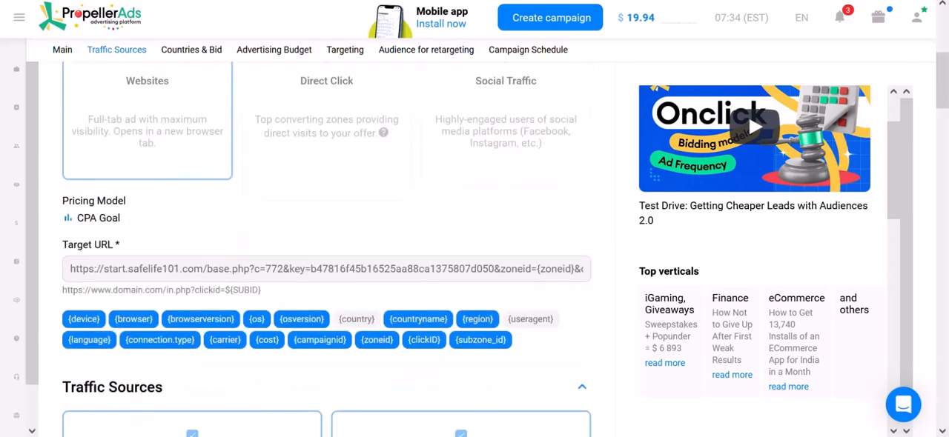
scroll(326, 245, down, 1)
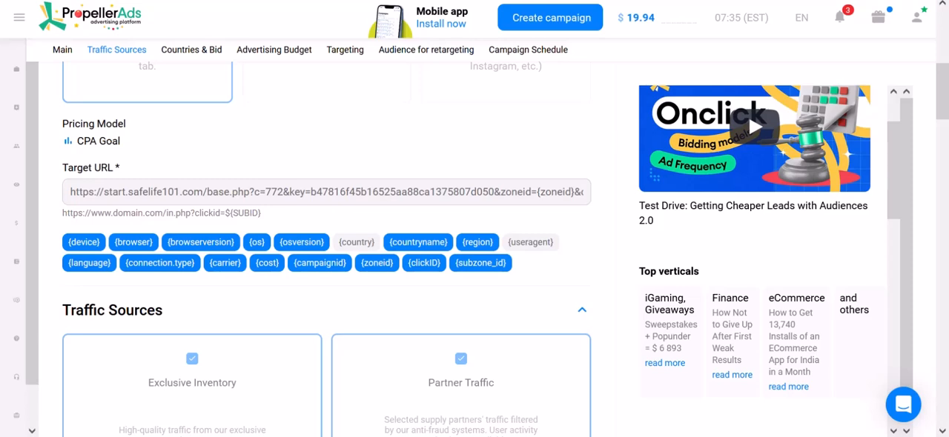
scroll(474, 244, down, 1)
scroll(474, 245, down, 1)
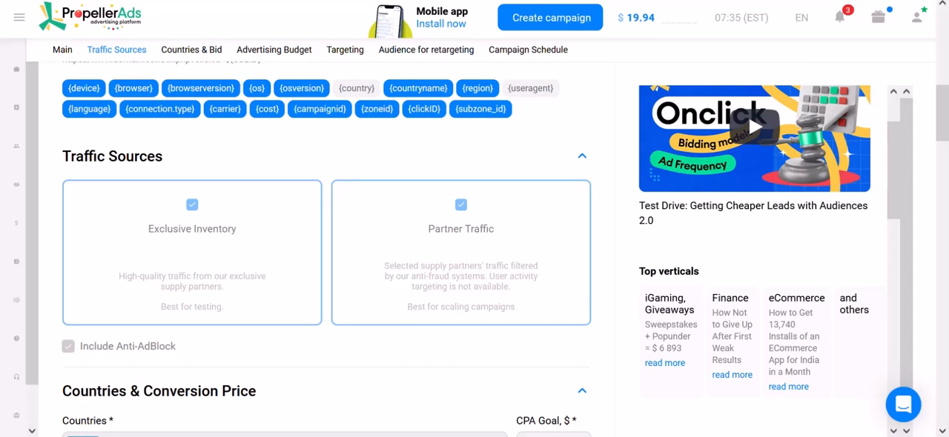
scroll(475, 249, down, 3)
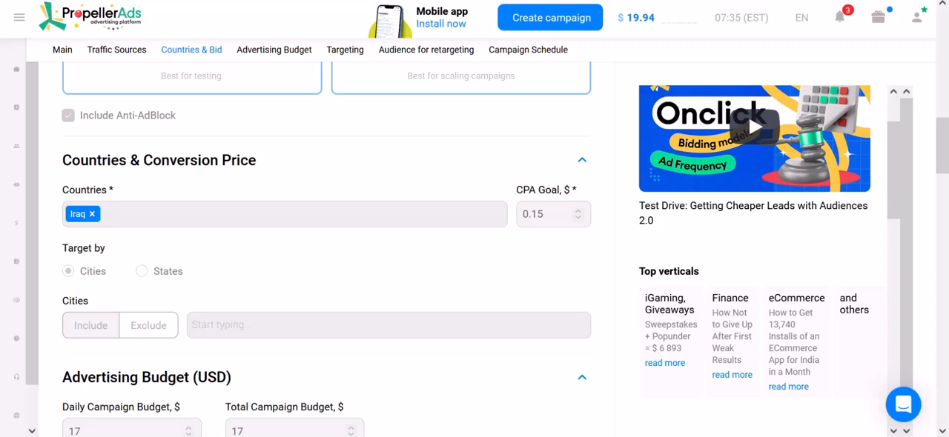
scroll(327, 244, down, 2)
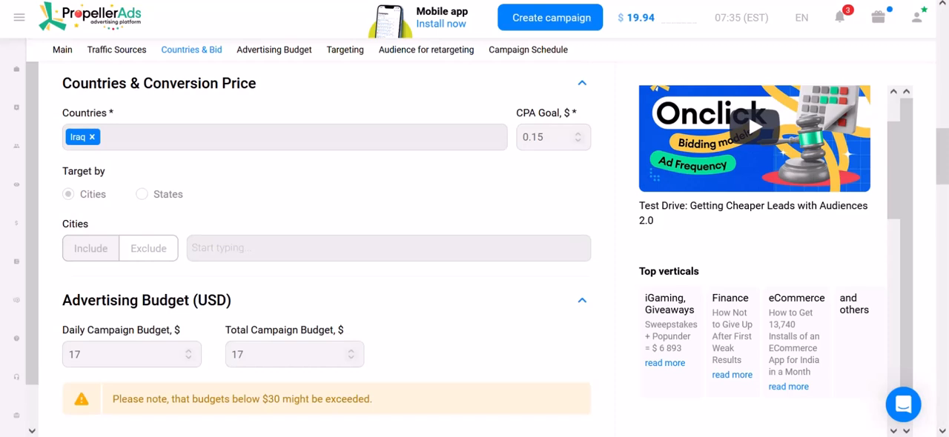
scroll(326, 244, down, 3)
scroll(326, 245, down, 1)
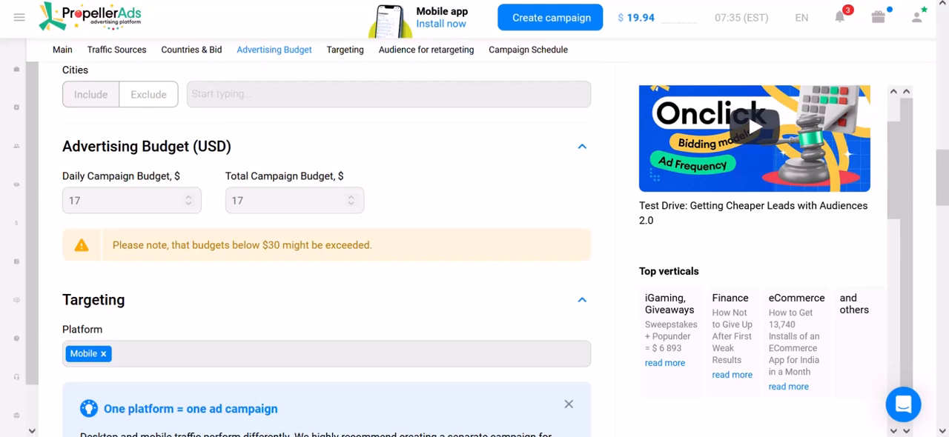
Review the campaign's targeting settings from platform, OS, browser and language through connection type, mobile ISP, zone limitation and retargeting audience.
scroll(326, 245, down, 2)
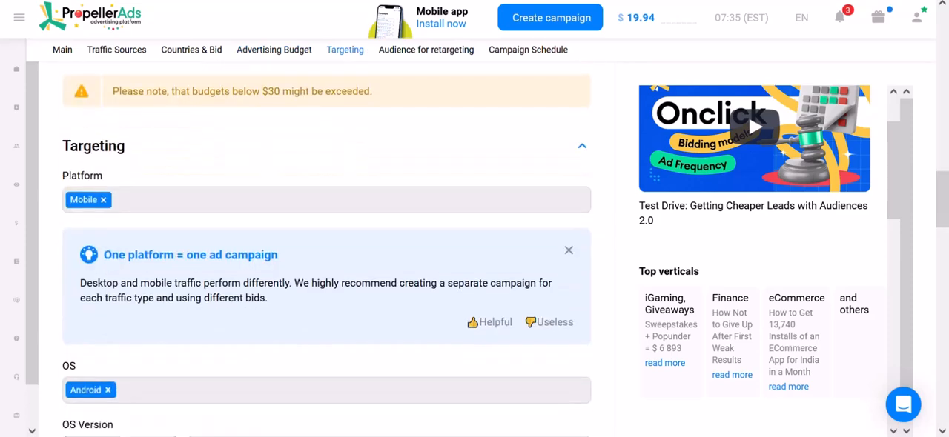
scroll(326, 244, down, 1)
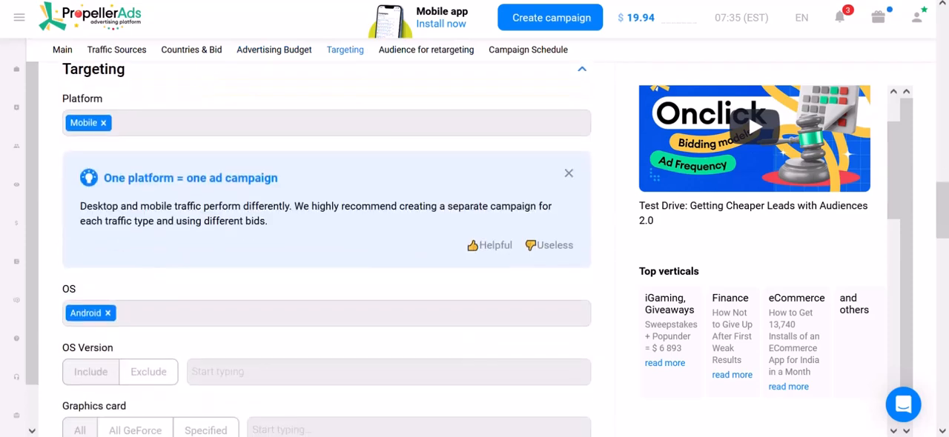
scroll(326, 245, down, 1)
scroll(326, 244, down, 1)
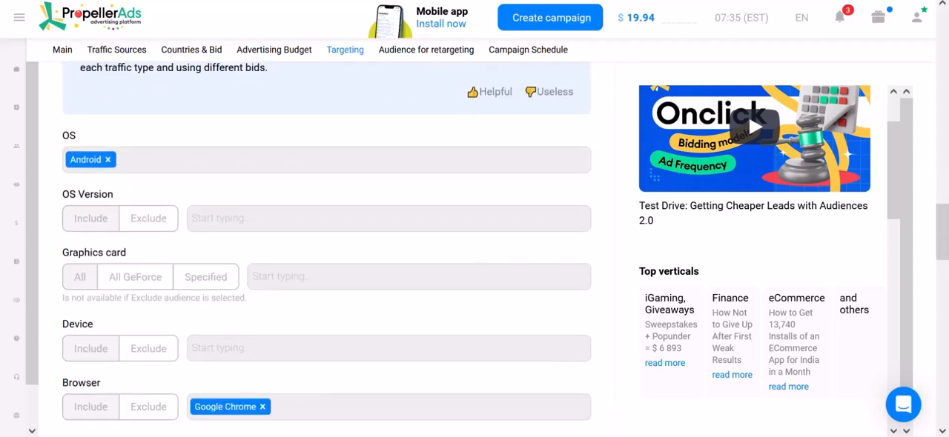
scroll(326, 244, down, 1)
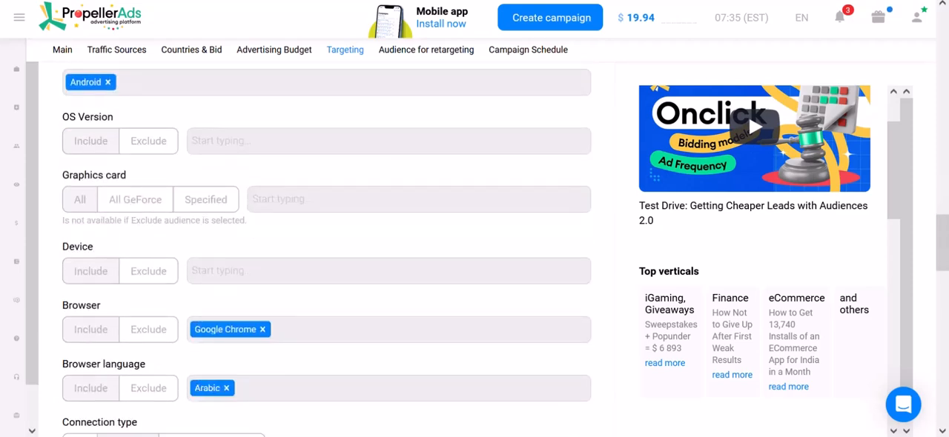
scroll(326, 245, down, 1)
scroll(326, 245, down, 1)
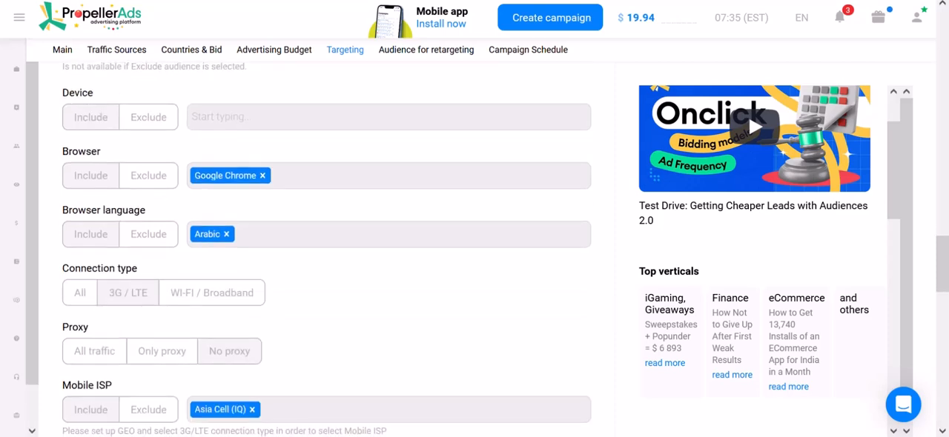
scroll(326, 245, down, 1)
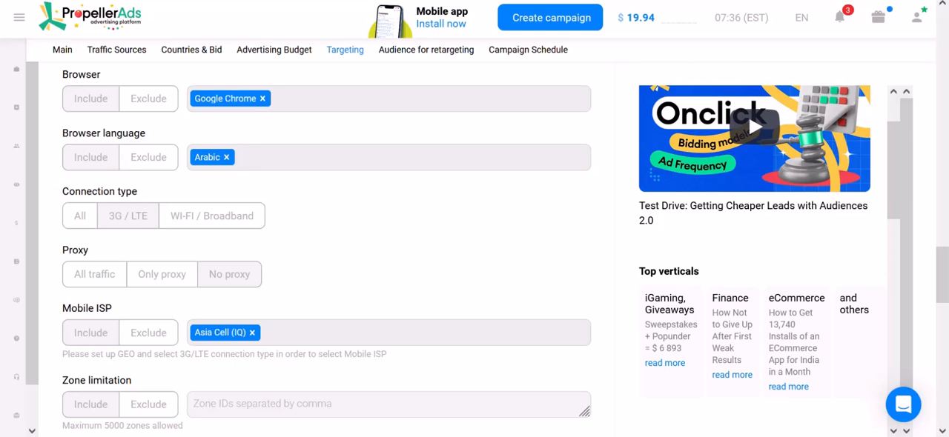
scroll(326, 248, down, 1)
scroll(326, 248, down, 1)
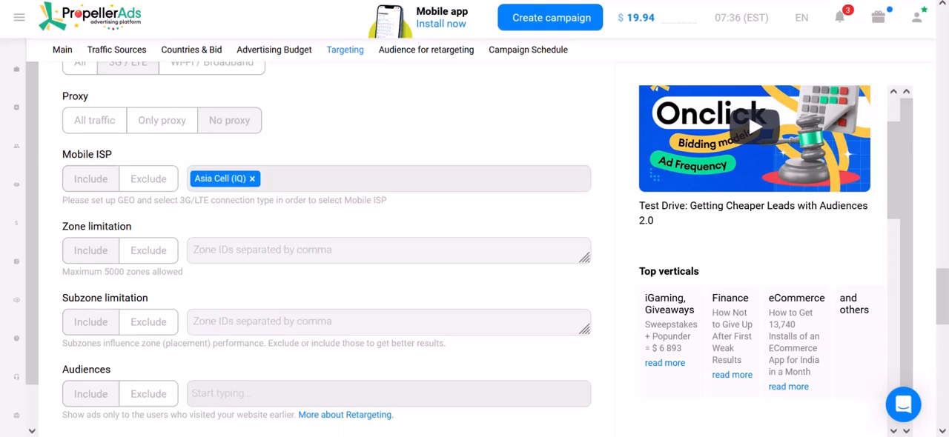
scroll(326, 248, down, 2)
scroll(326, 248, up, 1)
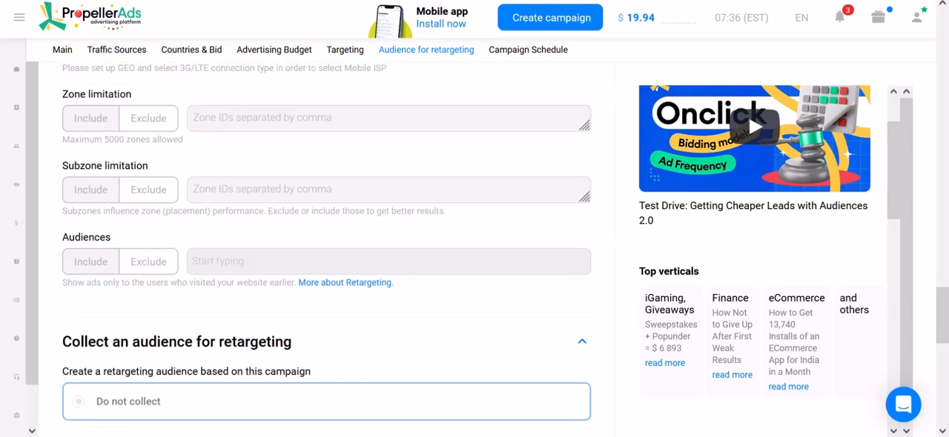
scroll(326, 249, down, 2)
scroll(326, 248, up, 2)
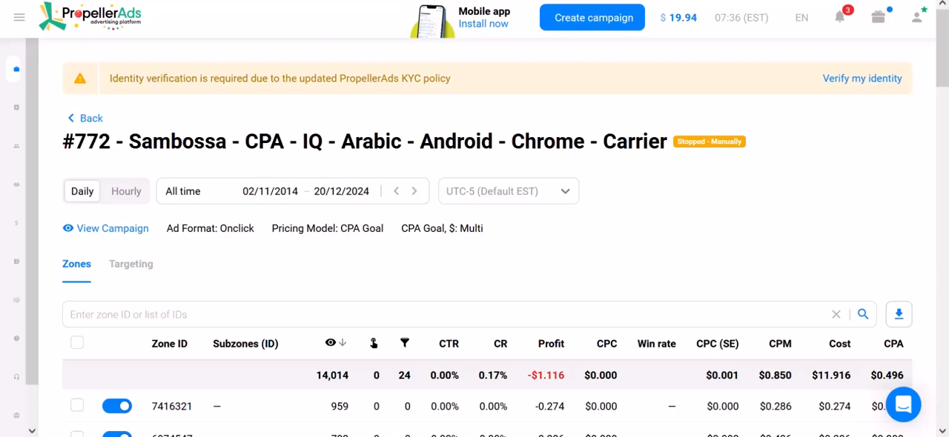
Examine the all-time zone statistics of campaign #772, including its total profit.
scroll(474, 260, down, 1)
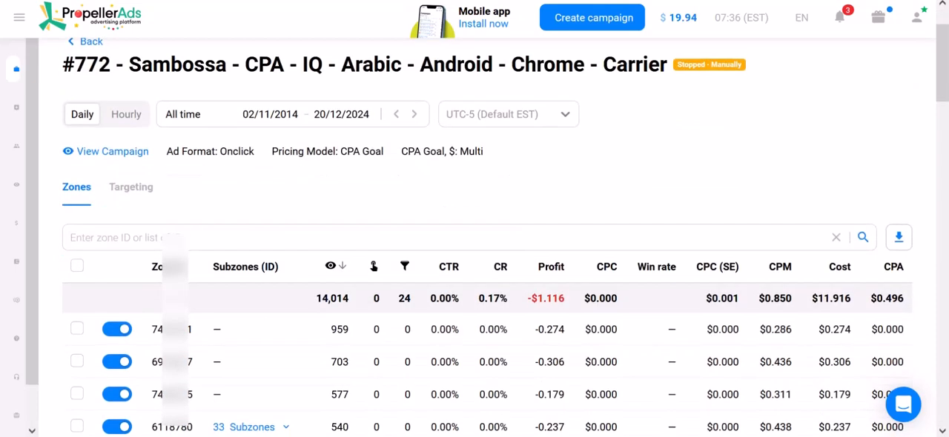
scroll(474, 259, down, 1)
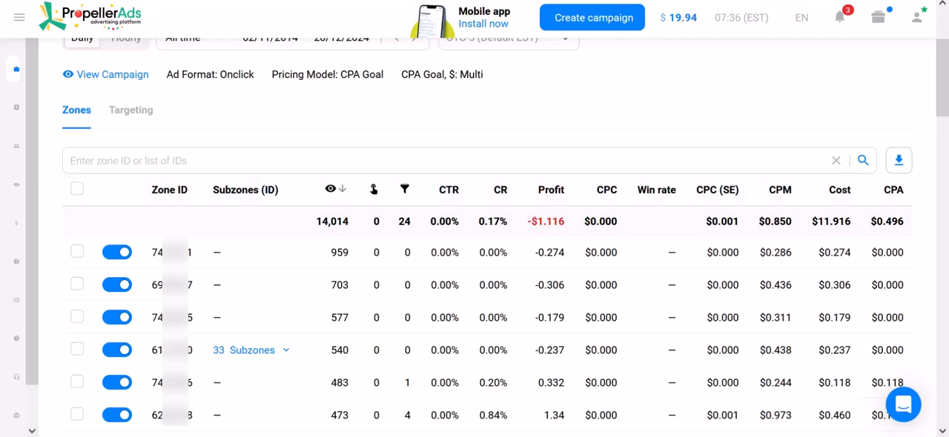
drag(527, 222, 558, 222)
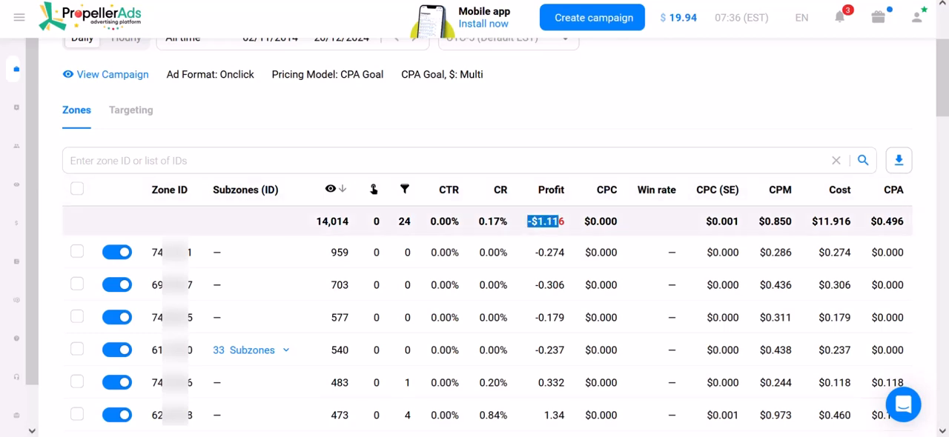
click(559, 222)
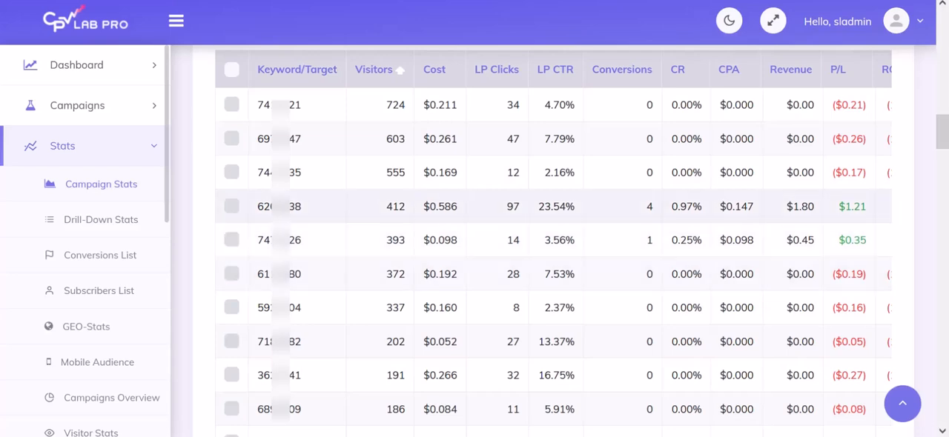
Switch to CPV Lab Pro, sort the keyword/target stats by conversions and examine the targets that converted.
scroll(552, 241, up, 1)
scroll(552, 240, down, 1)
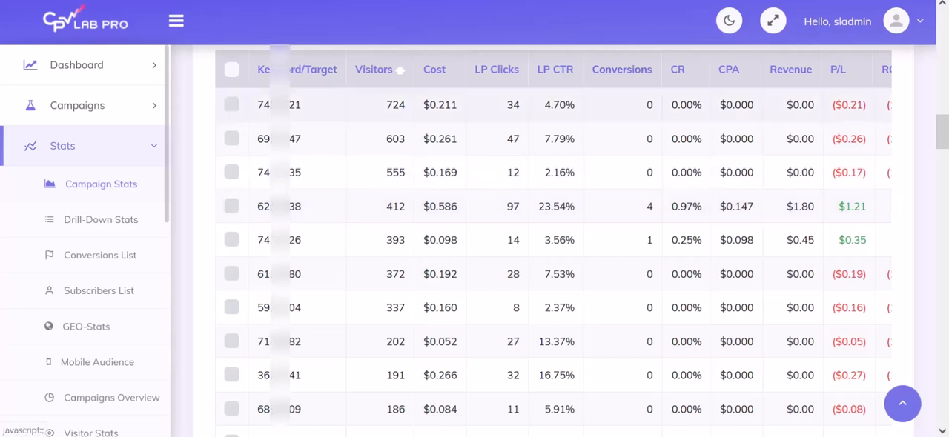
click(621, 69)
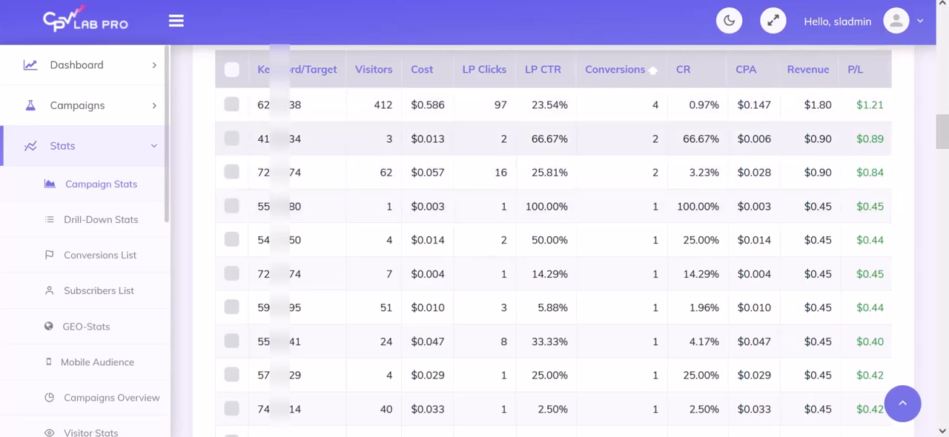
scroll(552, 223, down, 3)
scroll(552, 241, down, 2)
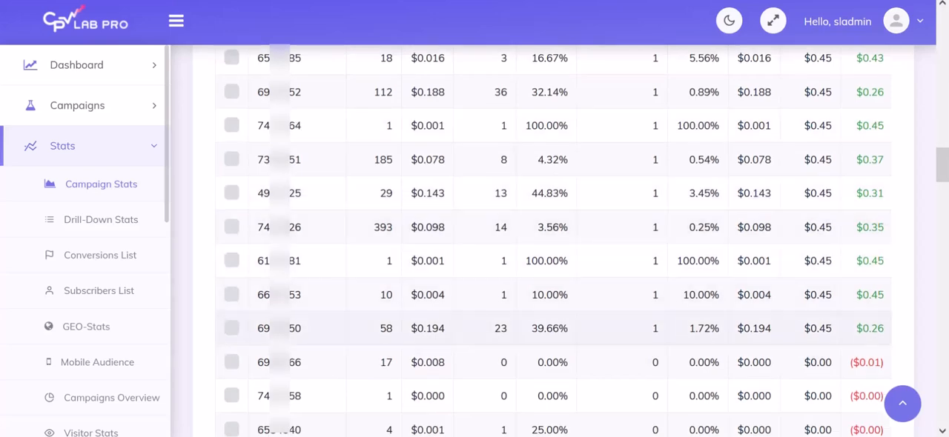
drag(570, 329, 653, 263)
scroll(652, 263, up, 3)
scroll(652, 224, up, 4)
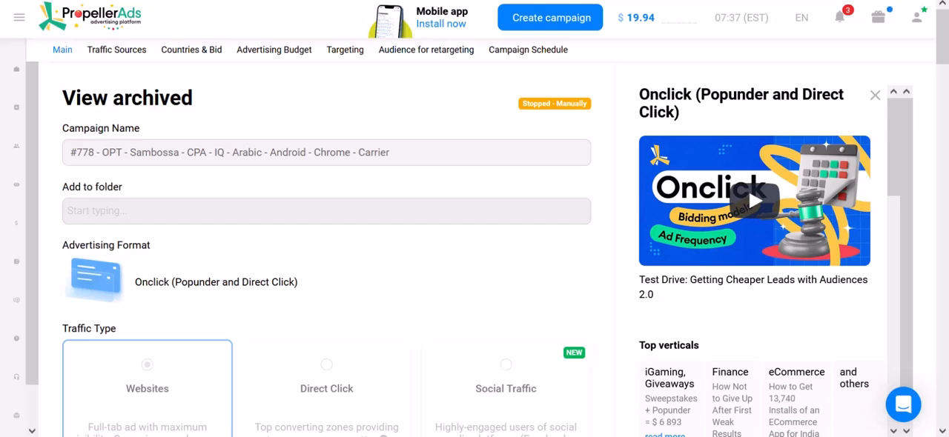
Switch to PropellerAds and review the settings of campaign #778 - OPT from traffic type and target URL to the zone limitation whitelist.
scroll(326, 252, down, 6)
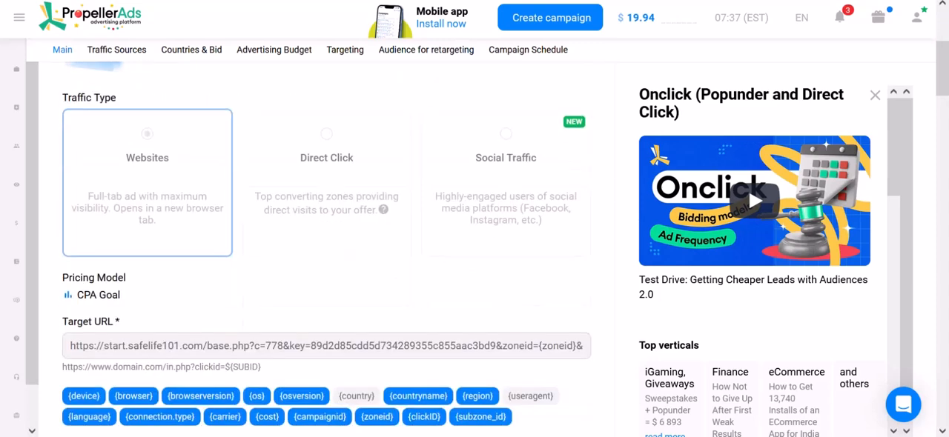
scroll(326, 252, down, 10)
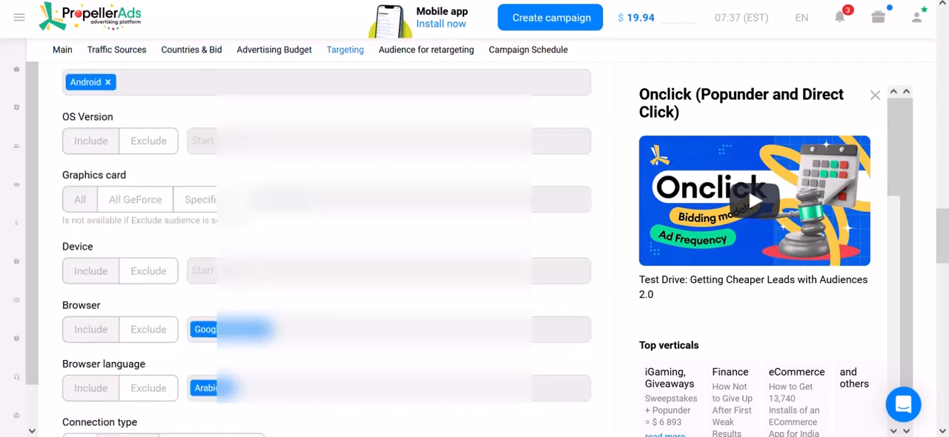
scroll(326, 252, down, 3)
scroll(326, 252, up, 1)
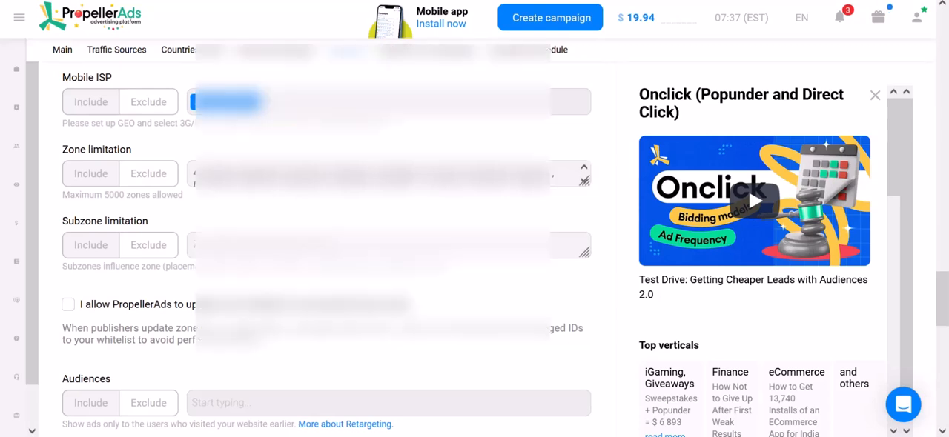
scroll(326, 252, down, 1)
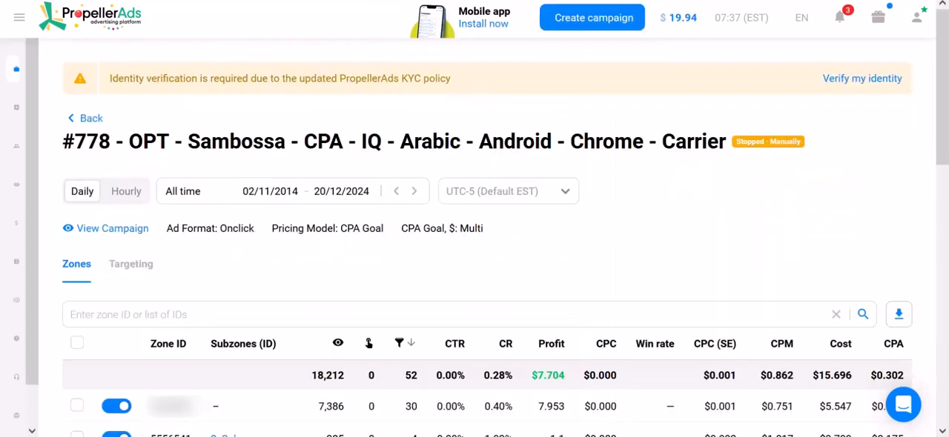
Examine the total cost, total profit and individual zone results in the all-time statistics of campaign #778 - OPT.
drag(99, 142, 188, 142)
click(188, 141)
scroll(475, 252, down, 1)
scroll(475, 297, down, 1)
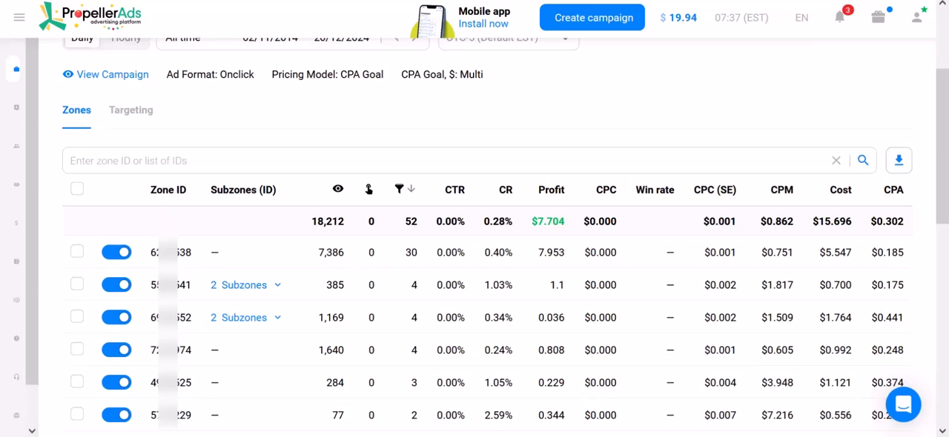
drag(813, 222, 852, 221)
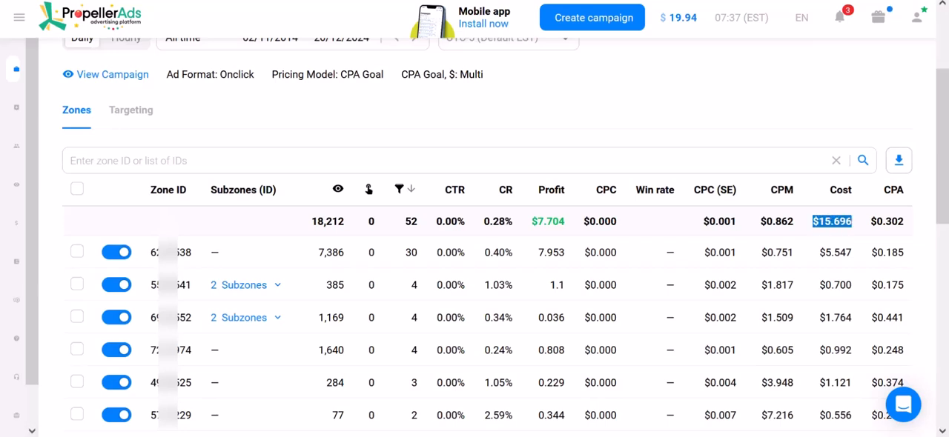
click(785, 111)
drag(532, 222, 565, 221)
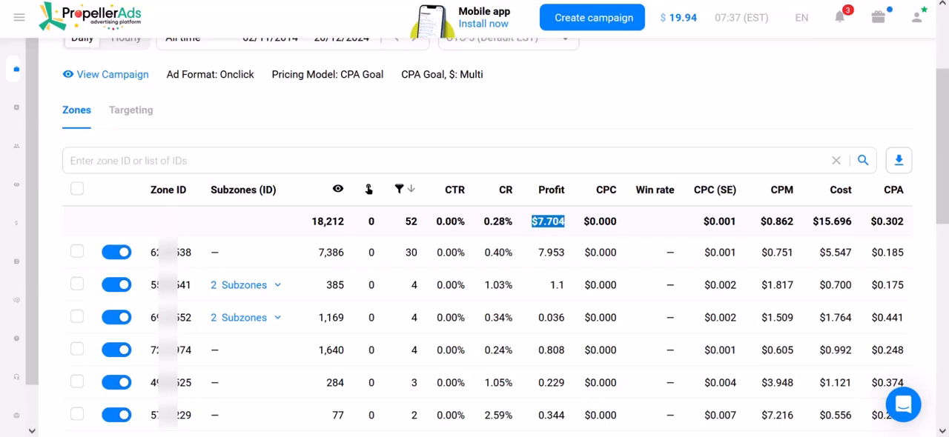
click(578, 115)
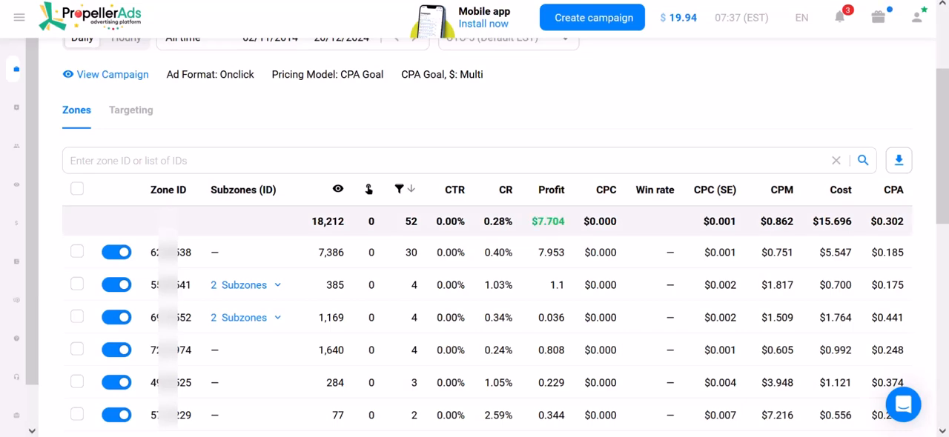
scroll(167, 190, down, 1)
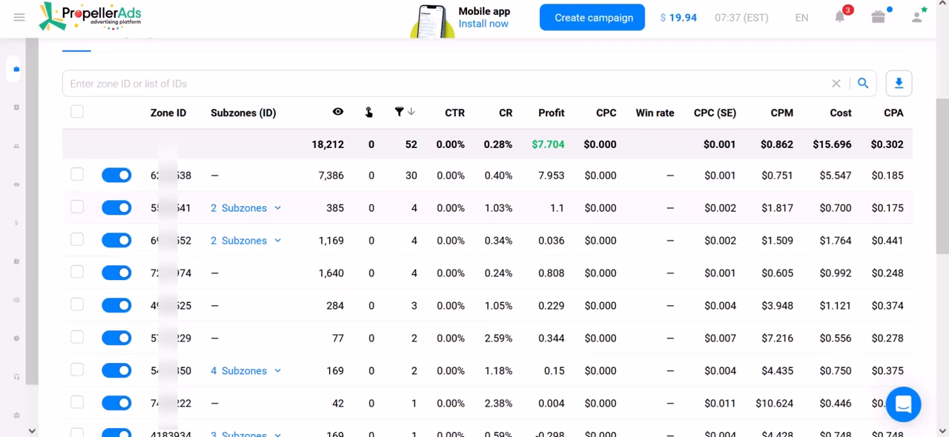
scroll(475, 259, down, 1)
scroll(475, 259, up, 1)
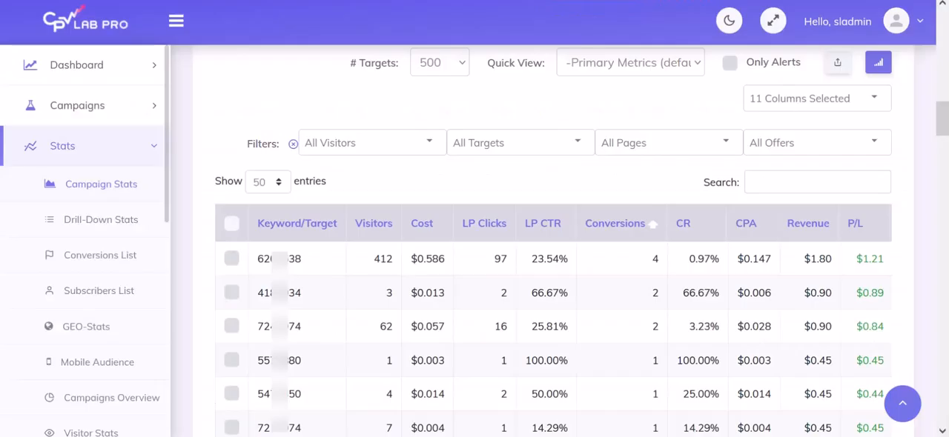
Switch to CPV Lab Pro and review the top converting targets of the initial campaign again.
scroll(552, 296, down, 1)
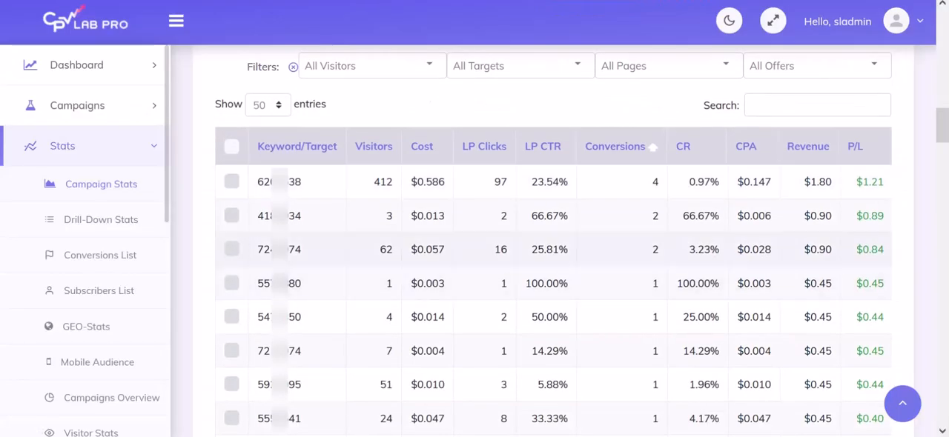
scroll(553, 297, down, 1)
scroll(552, 297, up, 1)
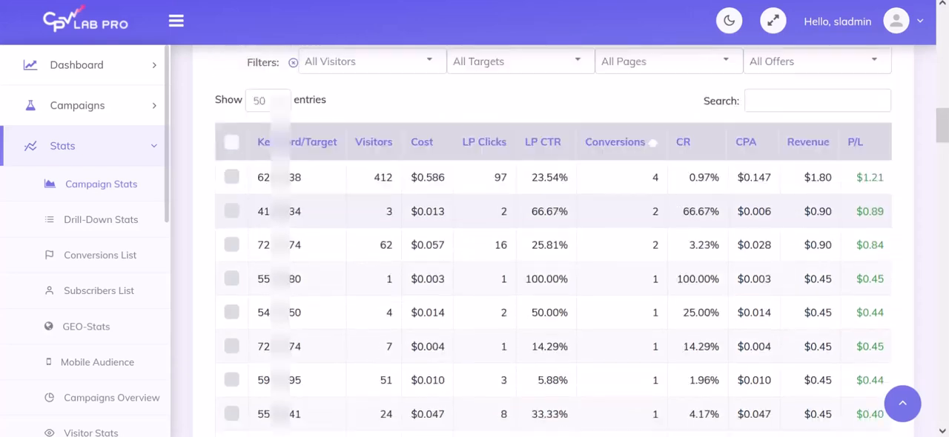